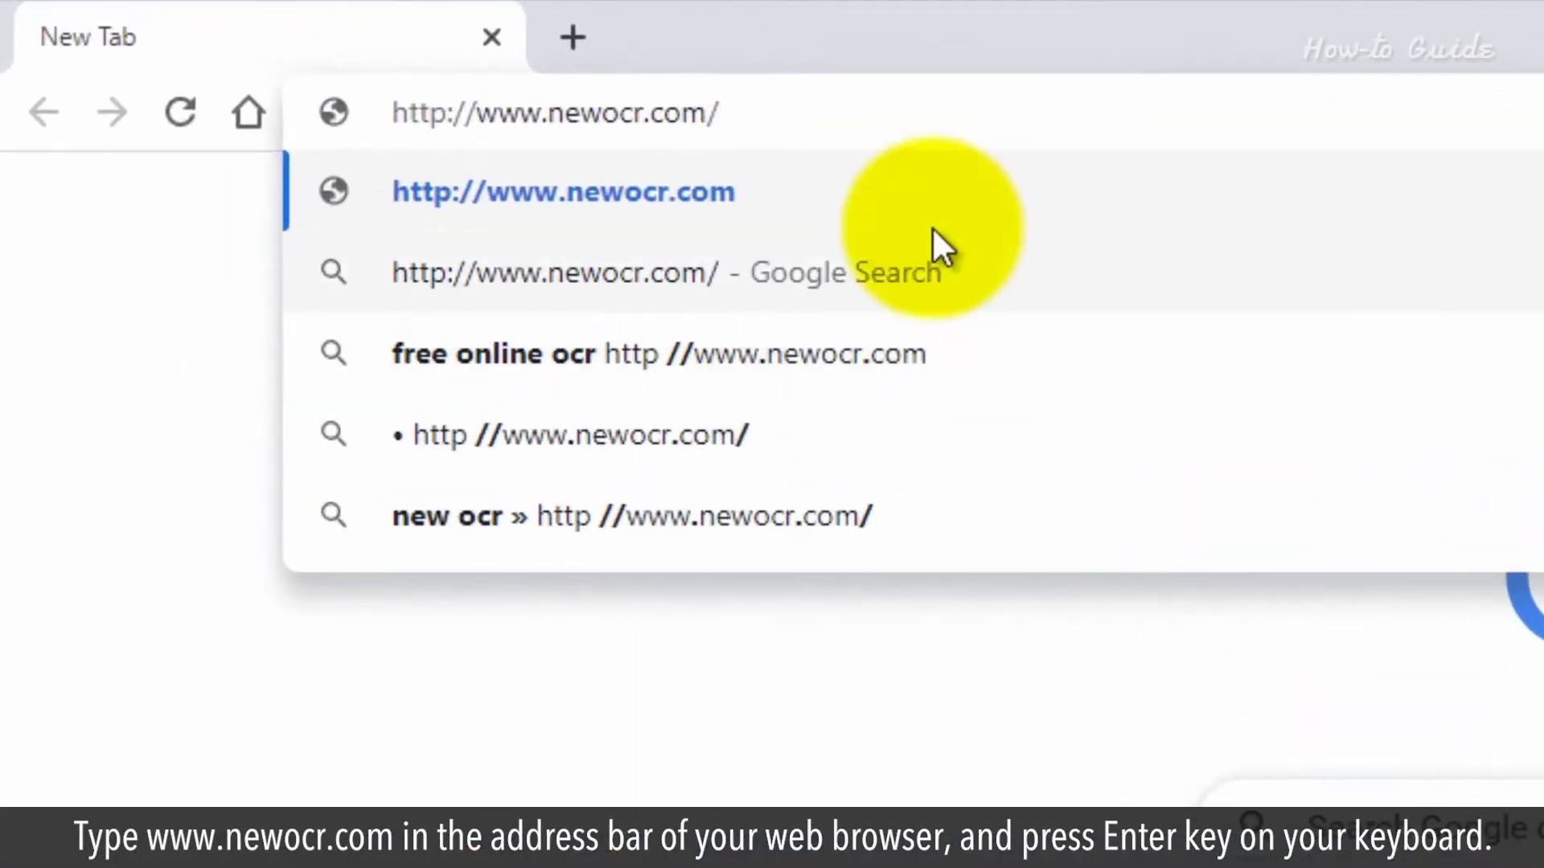
{"action": "left_click_drag", "start_coordinate": [852, 121], "coordinate": [386, 125]}
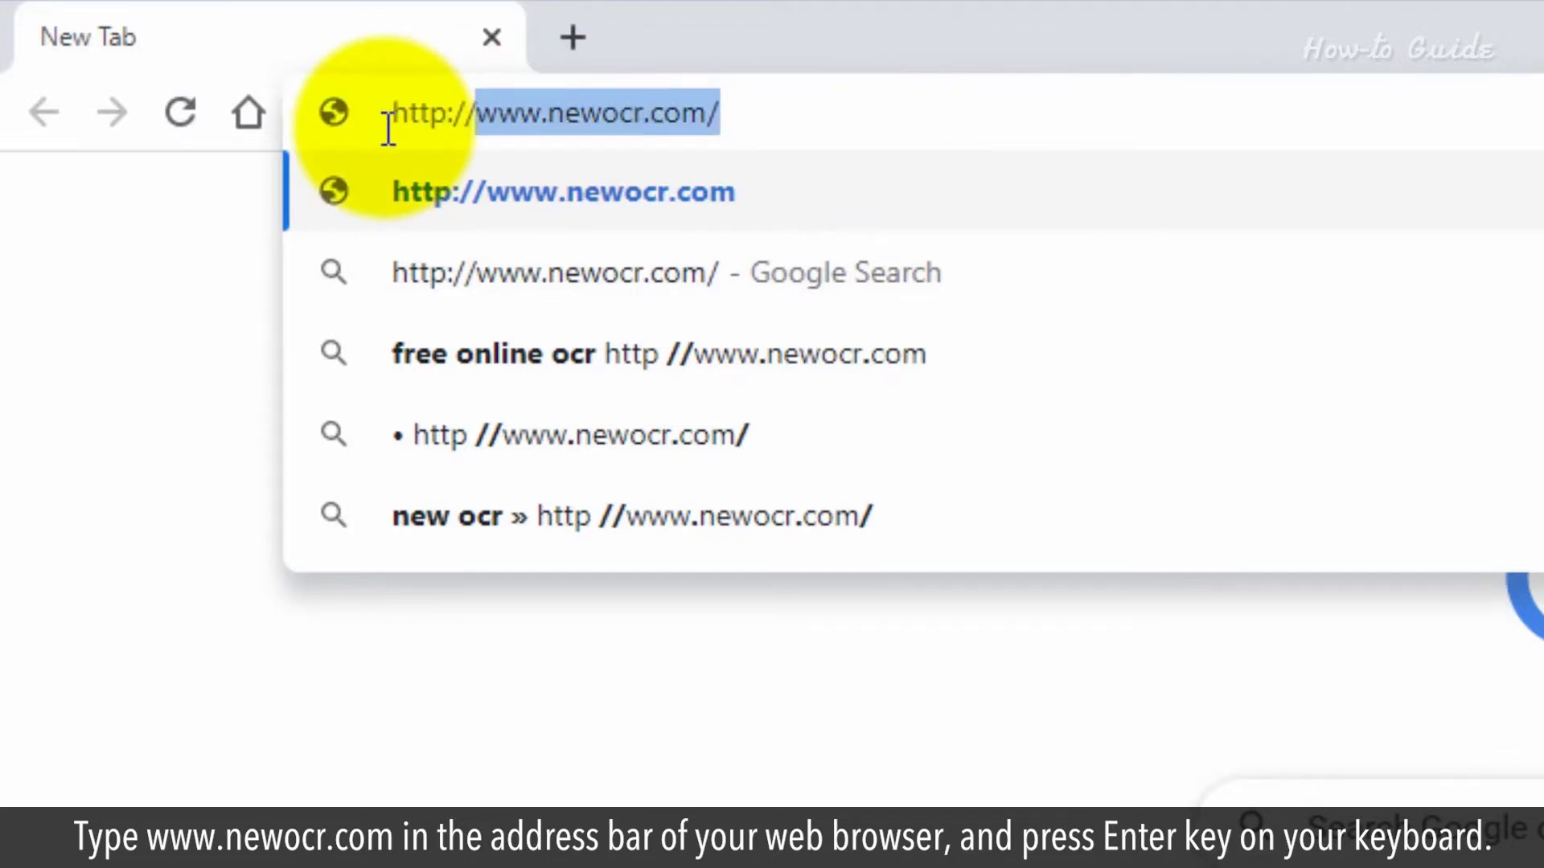
{"action": "left_click", "coordinate": [815, 97]}
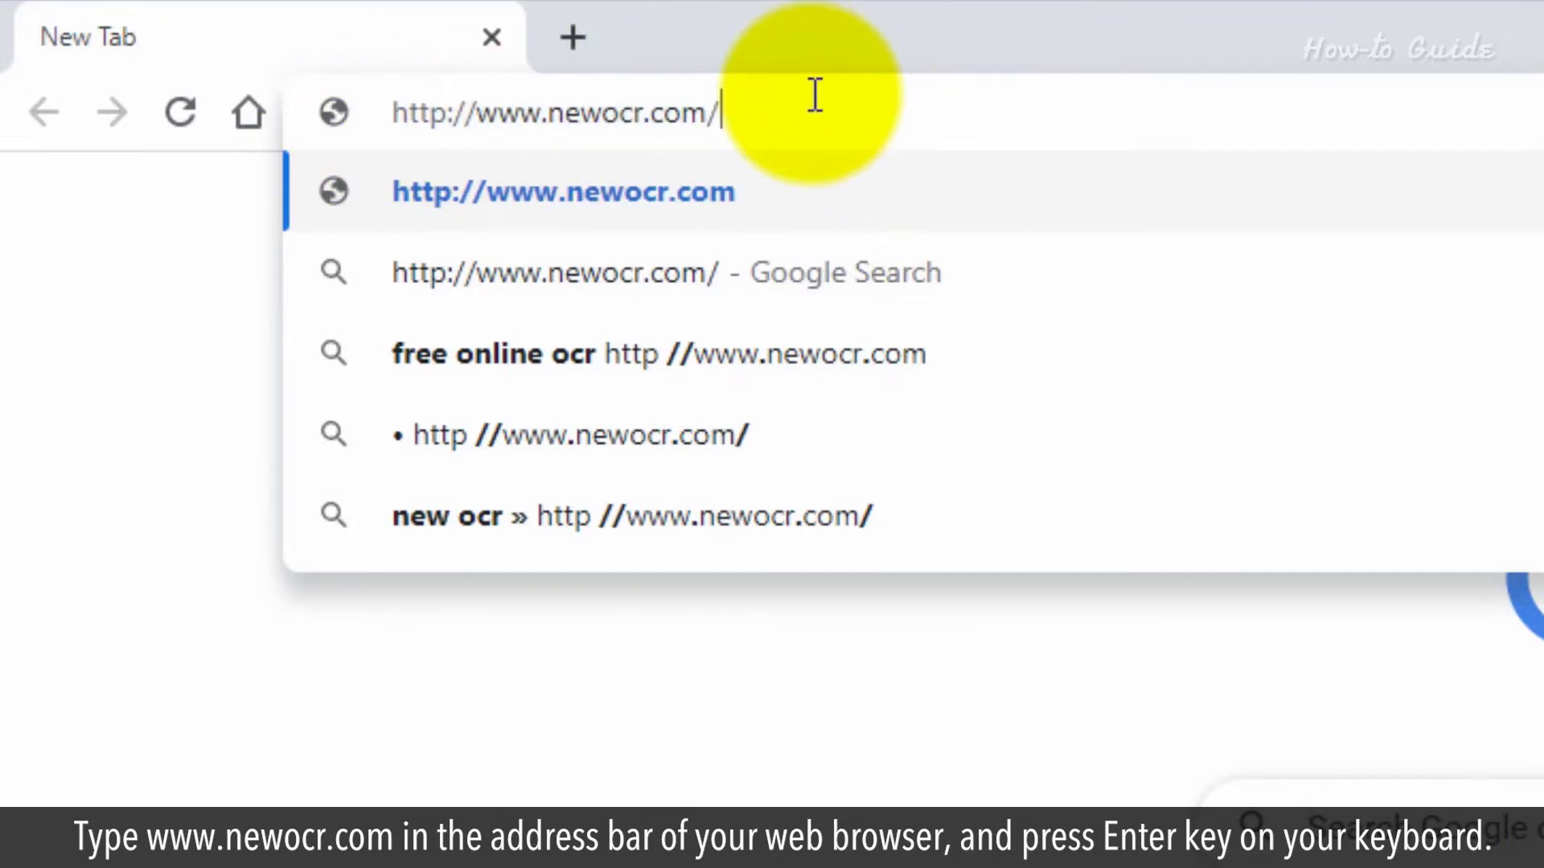
{"action": "key", "text": "Return"}
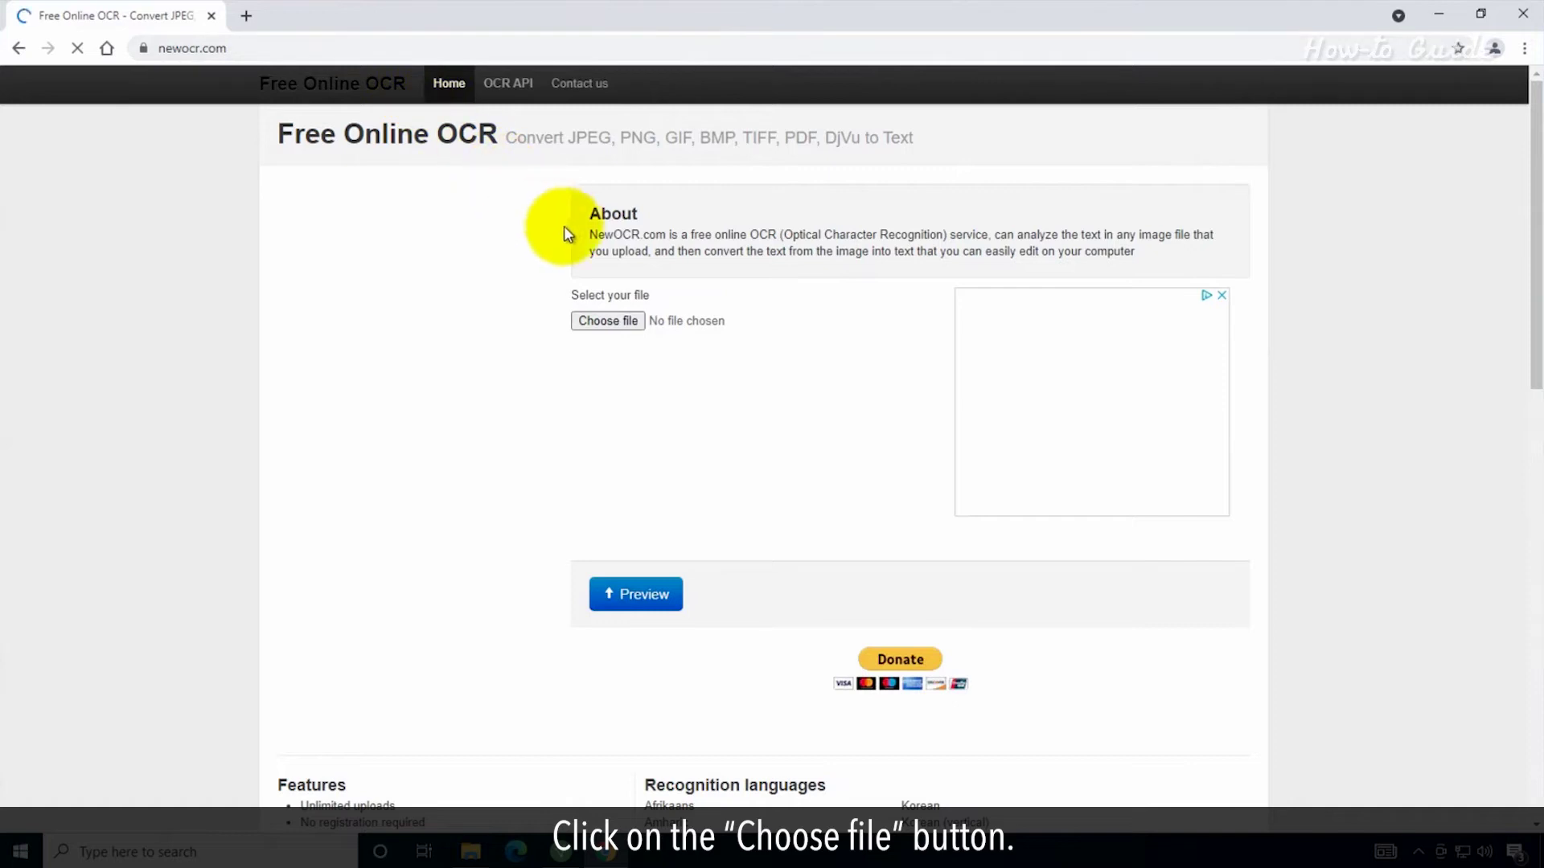
Choose Scan-page.jpg from the Desktop as the upload file
{"action": "left_click", "coordinate": [608, 323]}
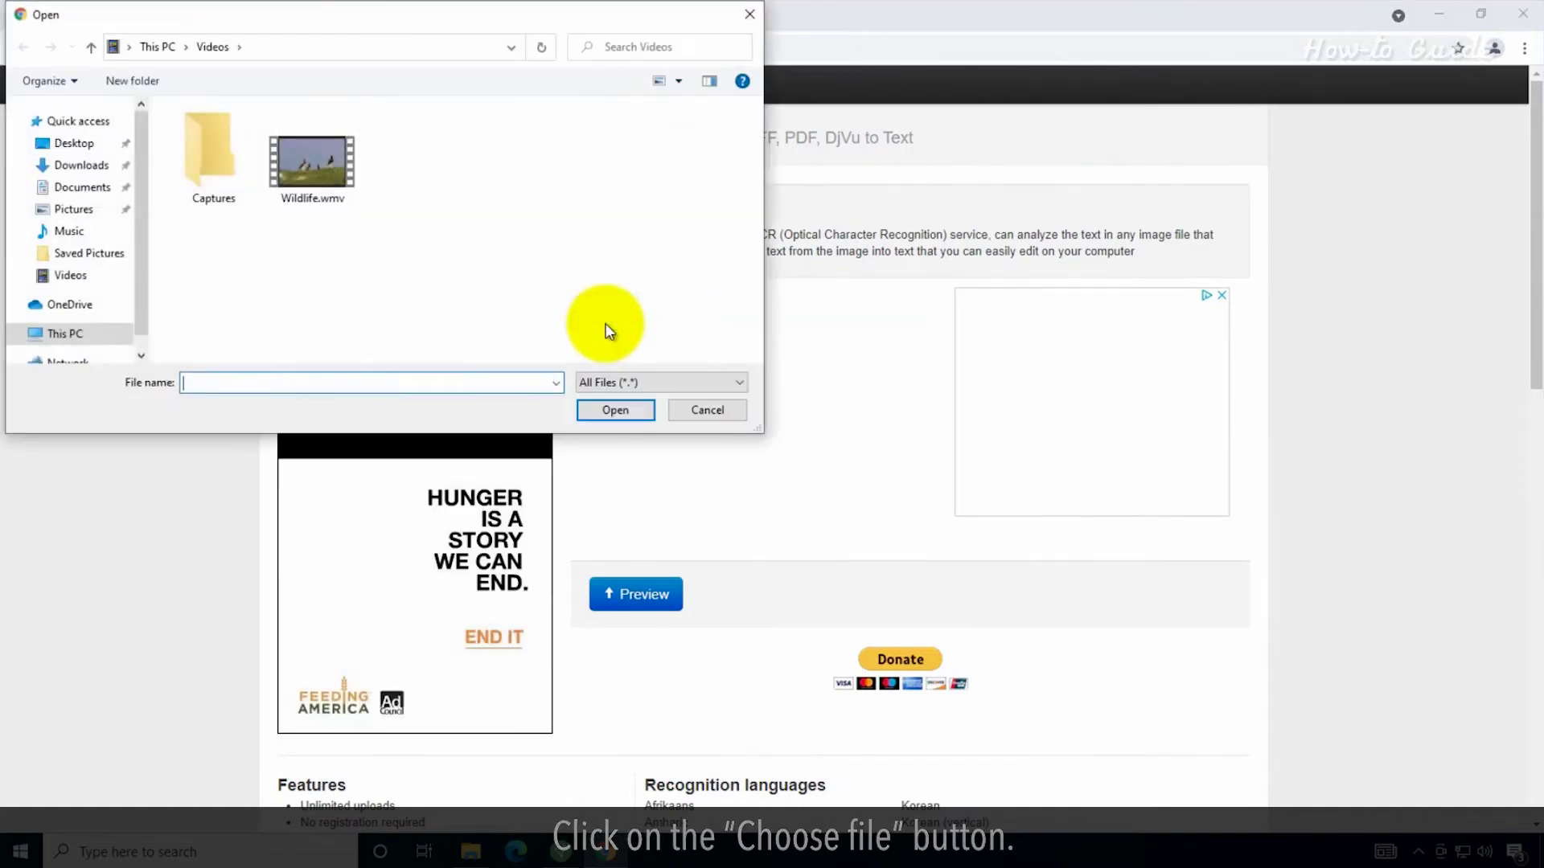
{"action": "left_click", "coordinate": [74, 144]}
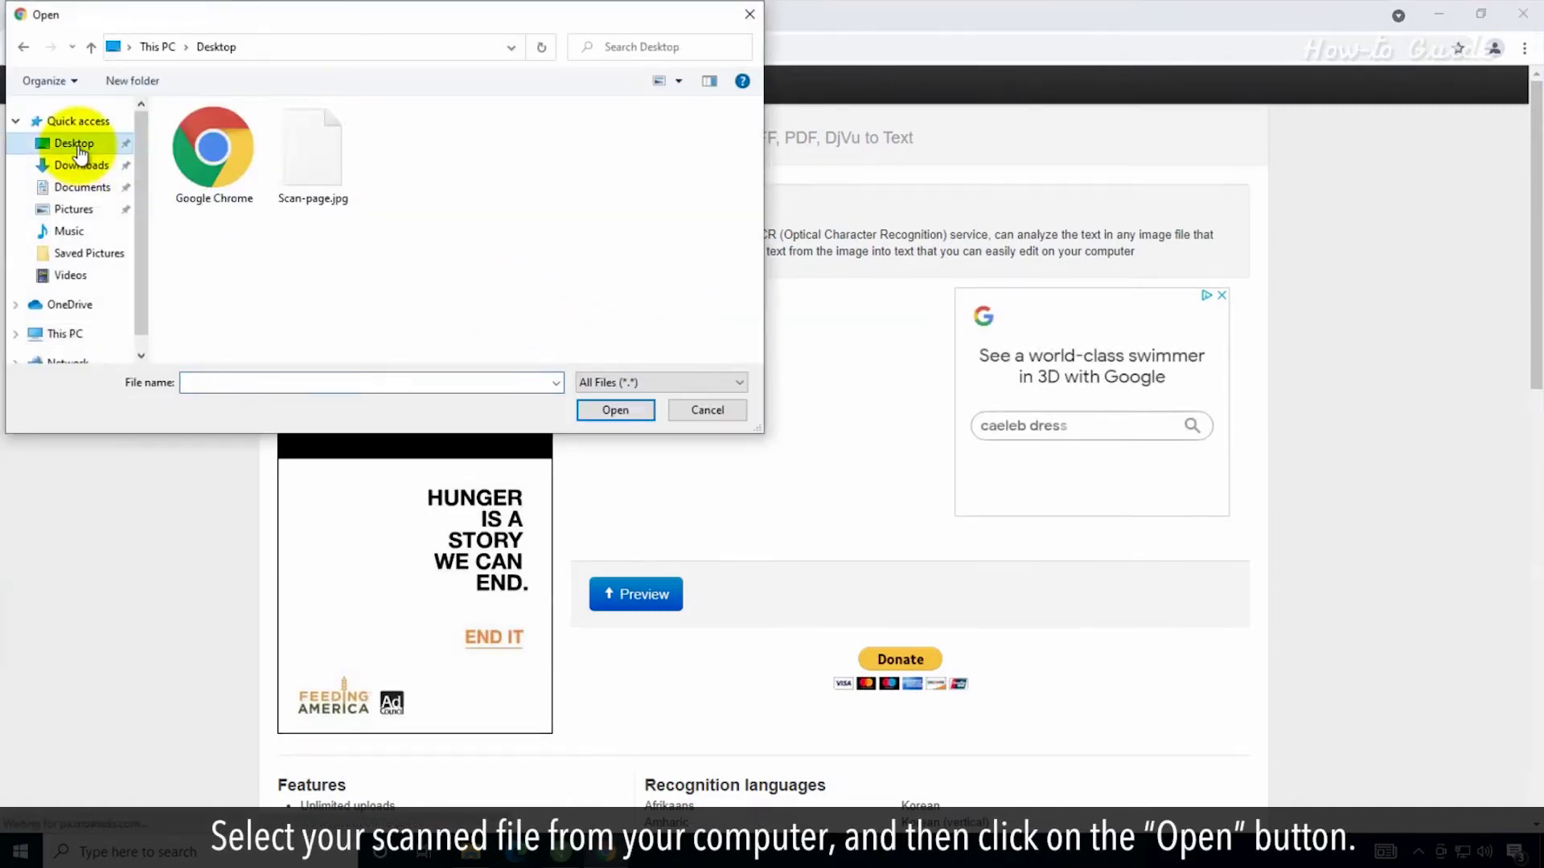
{"action": "left_click", "coordinate": [318, 146]}
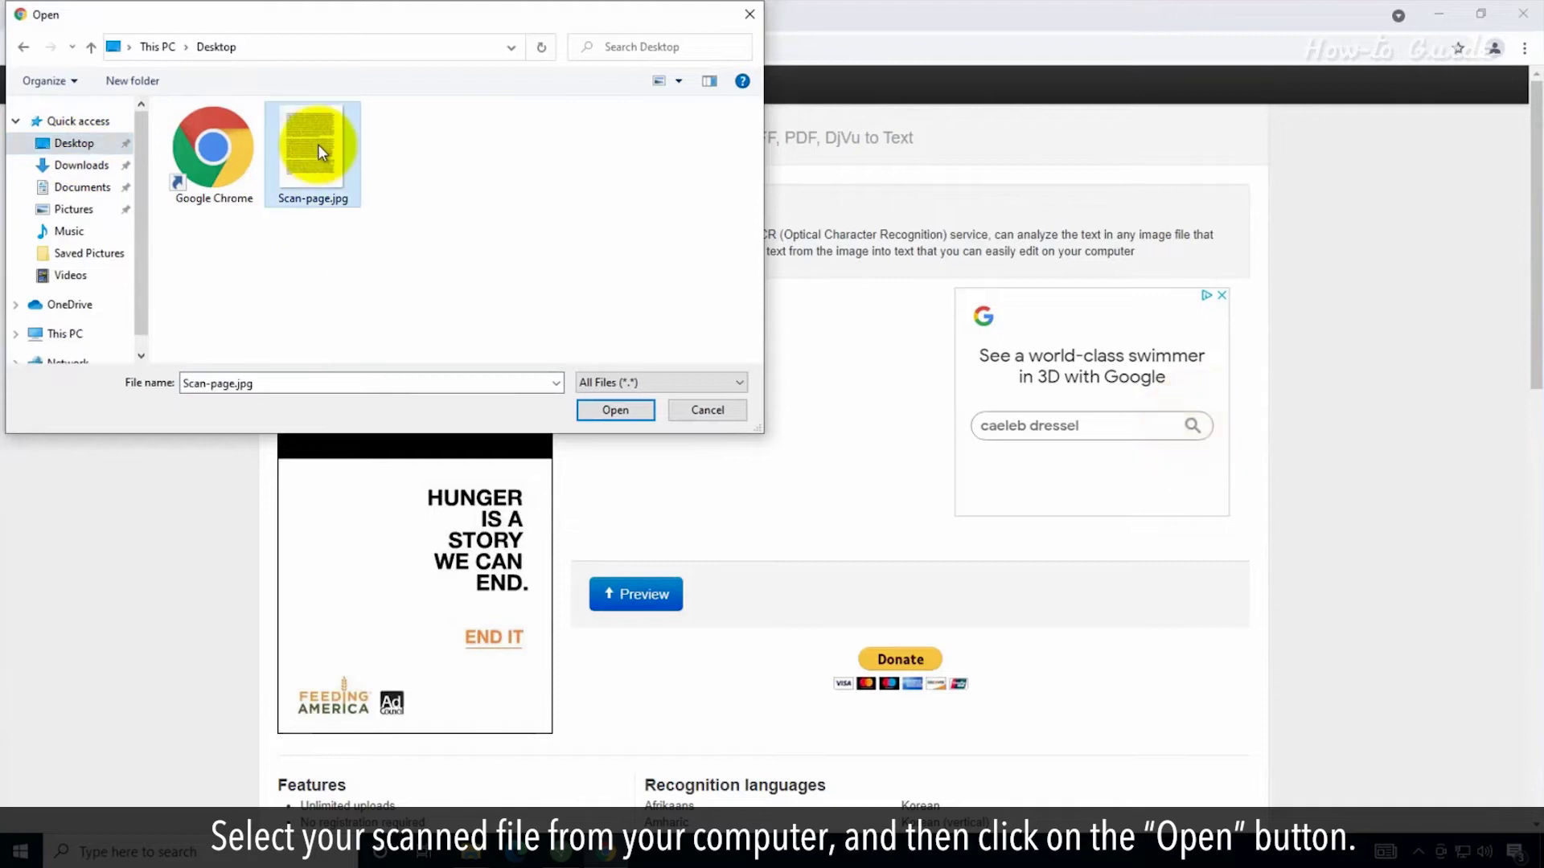
{"action": "left_click", "coordinate": [614, 412]}
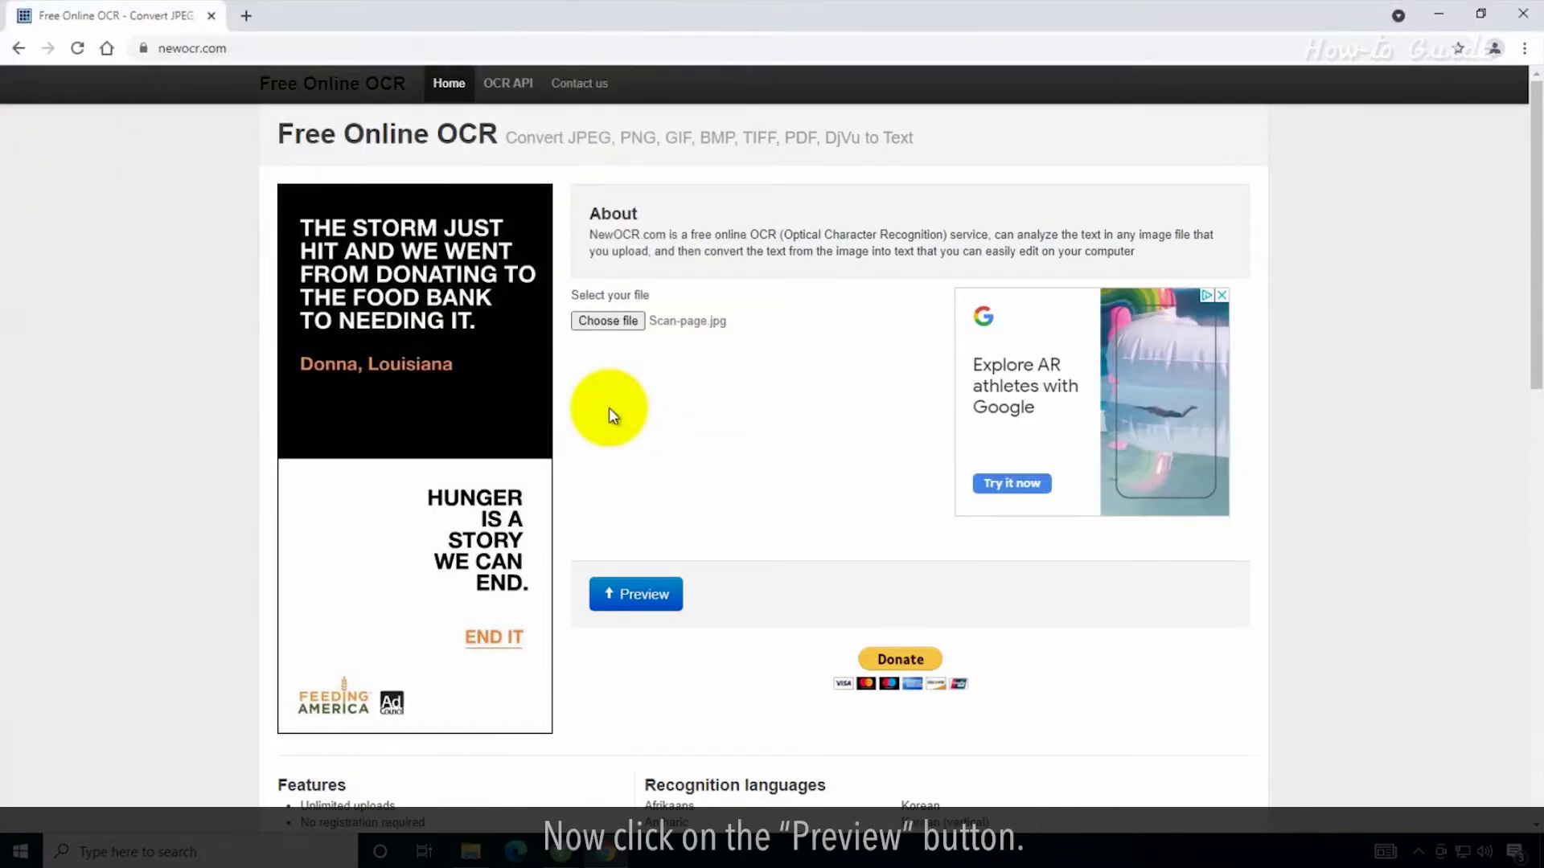
Preview Scan-page.jpg to run OCR and show its recognised text
{"action": "left_click", "coordinate": [636, 598]}
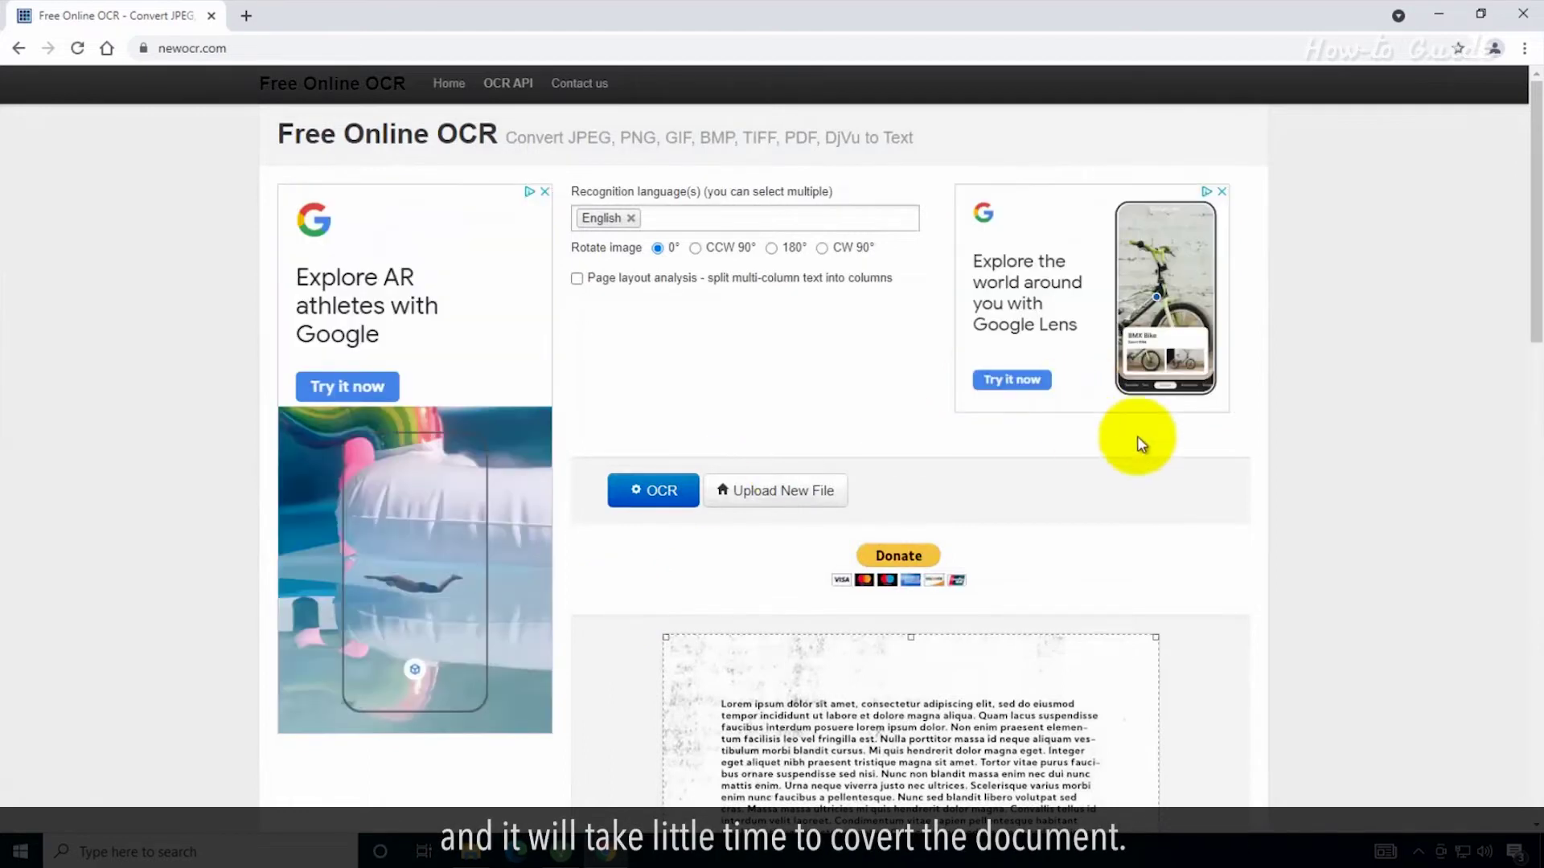
{"action": "scroll", "coordinate": [1212, 450], "scroll_direction": "down", "scroll_amount": 1}
{"action": "scroll", "coordinate": [1213, 450], "scroll_direction": "down", "scroll_amount": 4}
{"action": "scroll", "coordinate": [1212, 457], "scroll_direction": "down", "scroll_amount": 2}
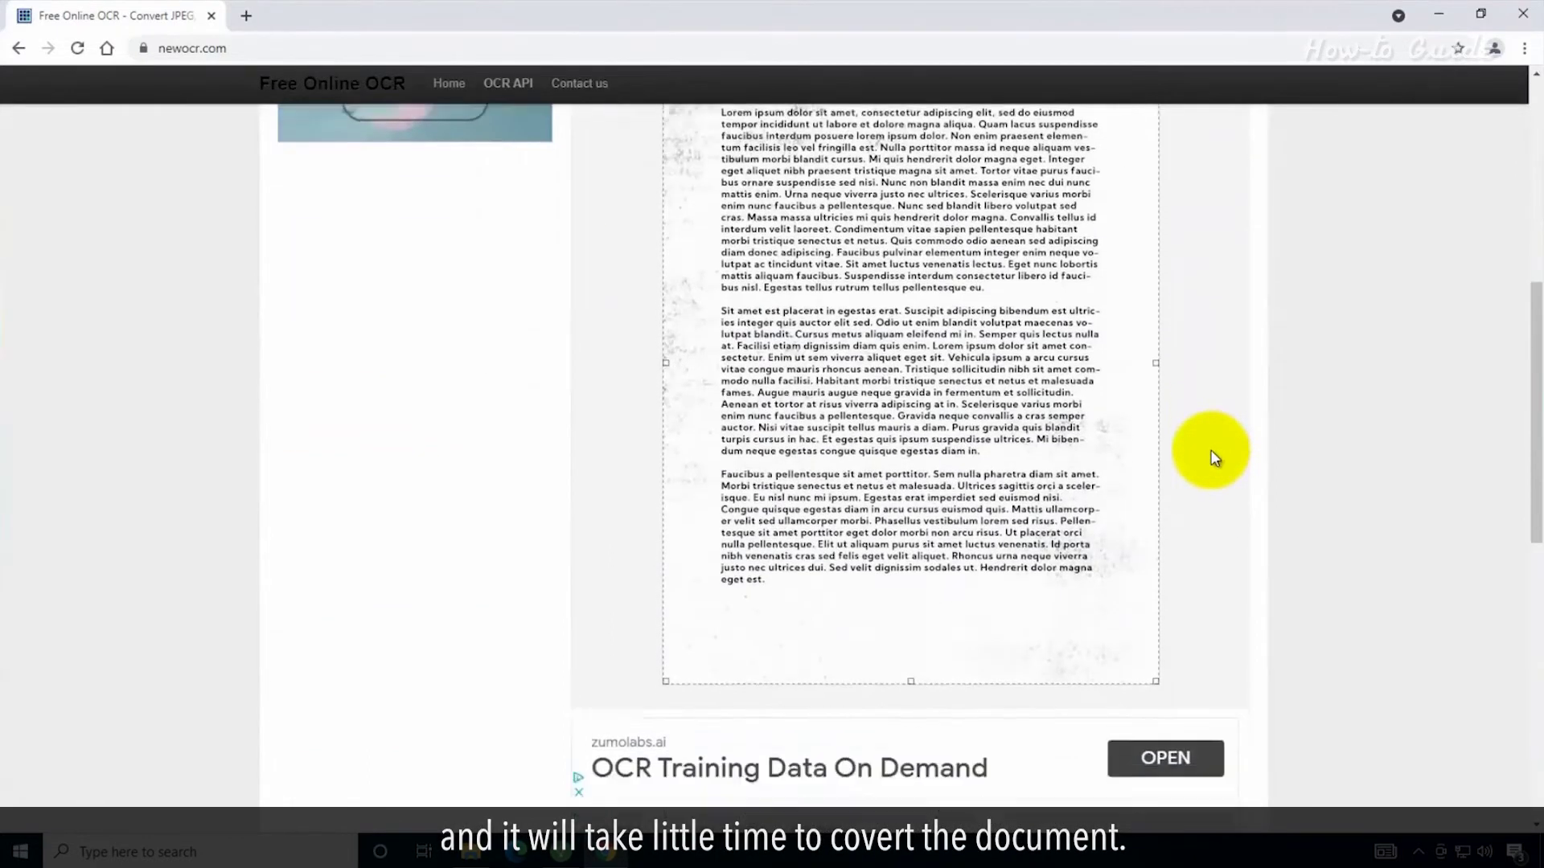
{"action": "scroll", "coordinate": [1213, 456], "scroll_direction": "down", "scroll_amount": 1}
{"action": "scroll", "coordinate": [1212, 457], "scroll_direction": "down", "scroll_amount": 1}
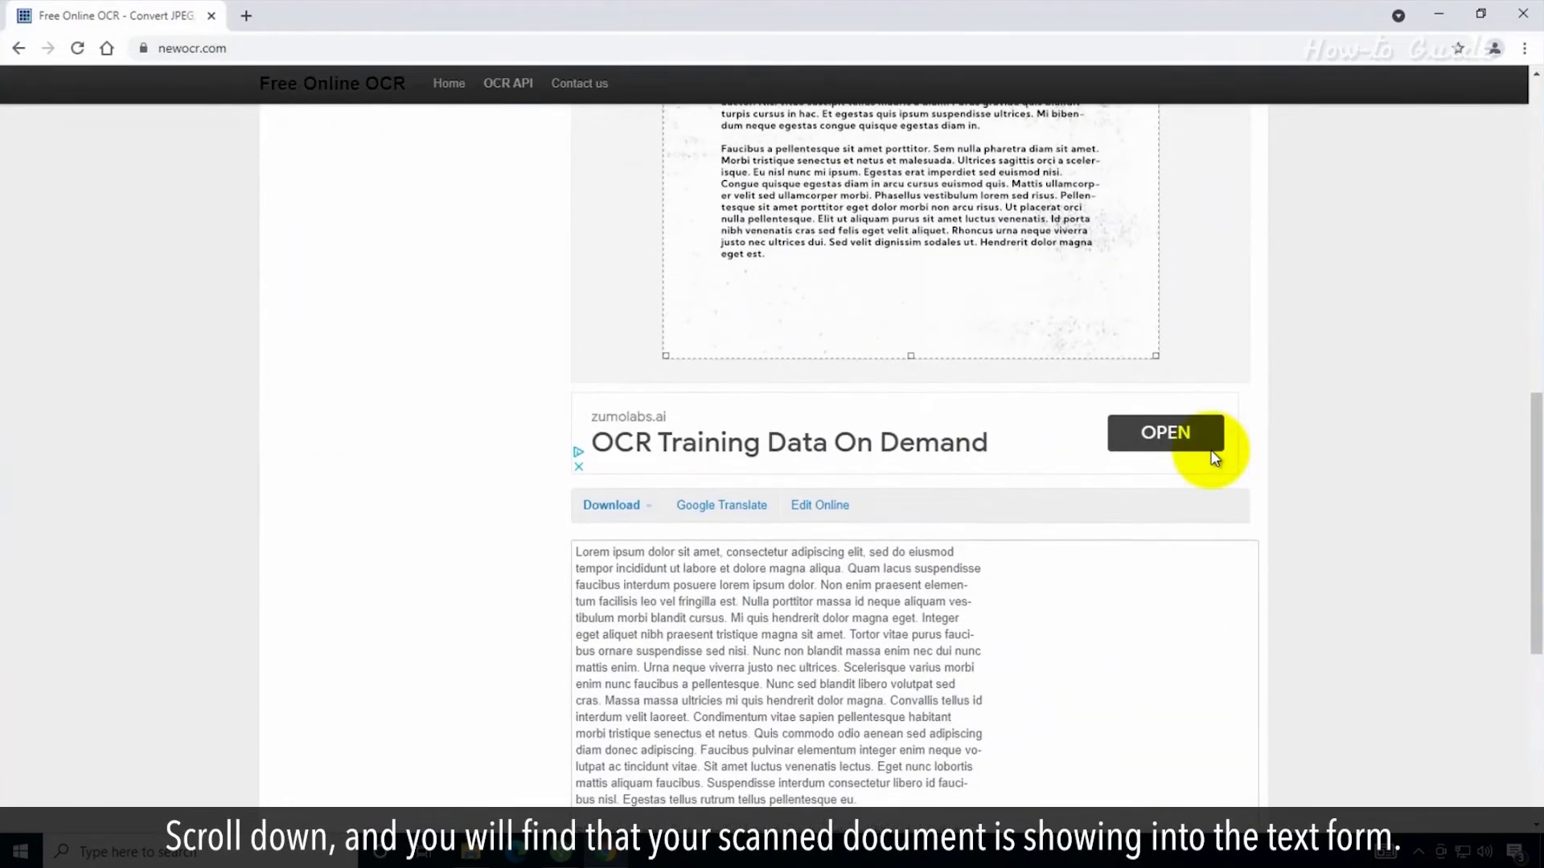
{"action": "scroll", "coordinate": [1213, 456], "scroll_direction": "down", "scroll_amount": 2}
{"action": "scroll", "coordinate": [1212, 457], "scroll_direction": "down", "scroll_amount": 1}
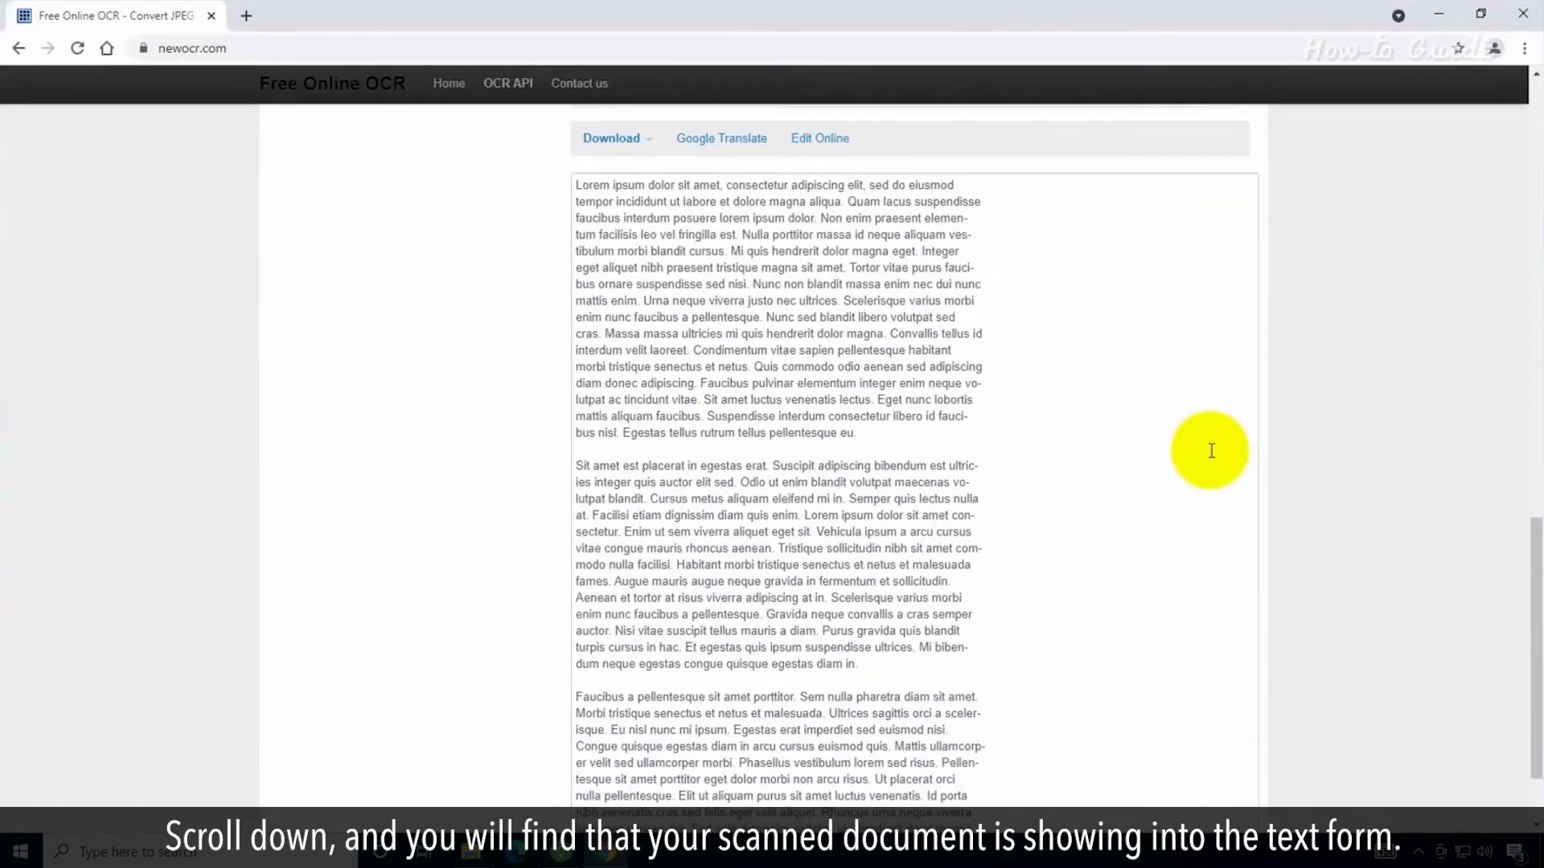
{"action": "scroll", "coordinate": [1211, 451], "scroll_direction": "down", "scroll_amount": 1}
{"action": "scroll", "coordinate": [1239, 460], "scroll_direction": "up", "scroll_amount": 4}
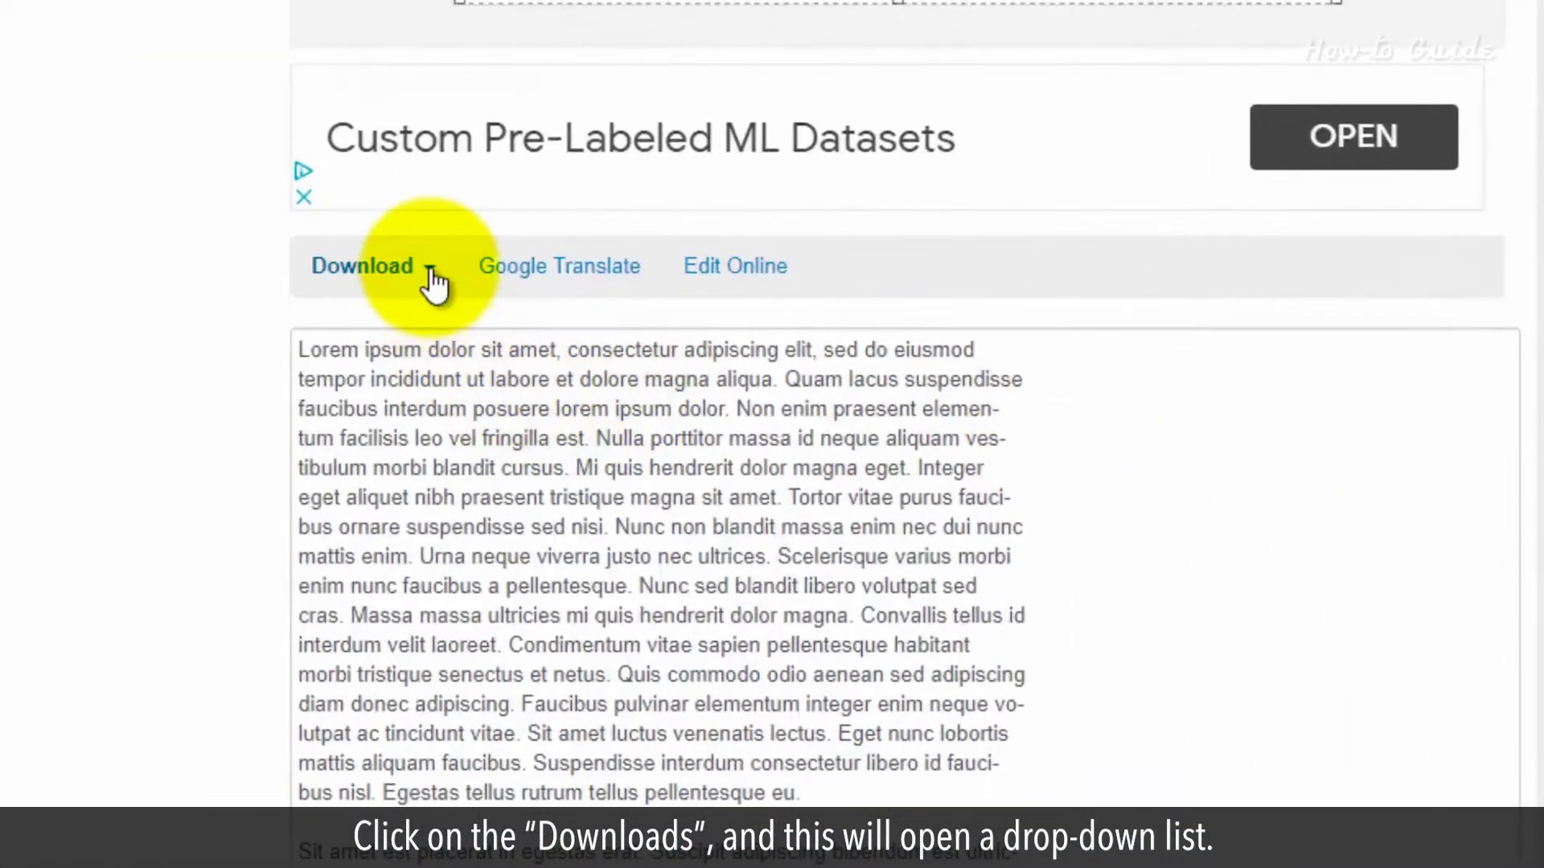
Download the text as Microsoft Word (DOC) and save it to the Desktop
{"action": "left_click", "coordinate": [430, 271]}
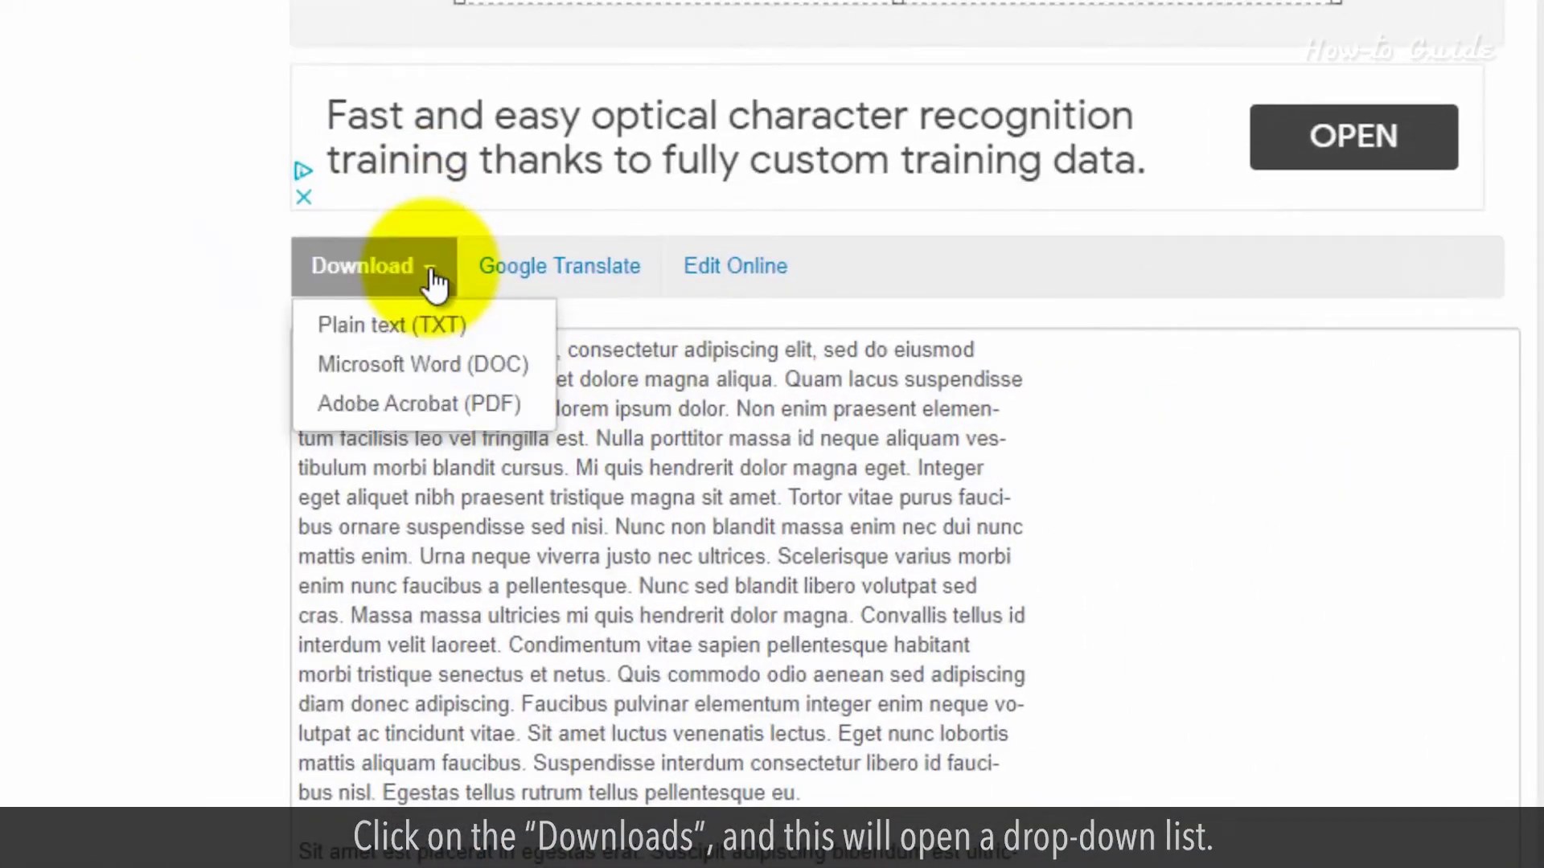
{"action": "left_click", "coordinate": [511, 382]}
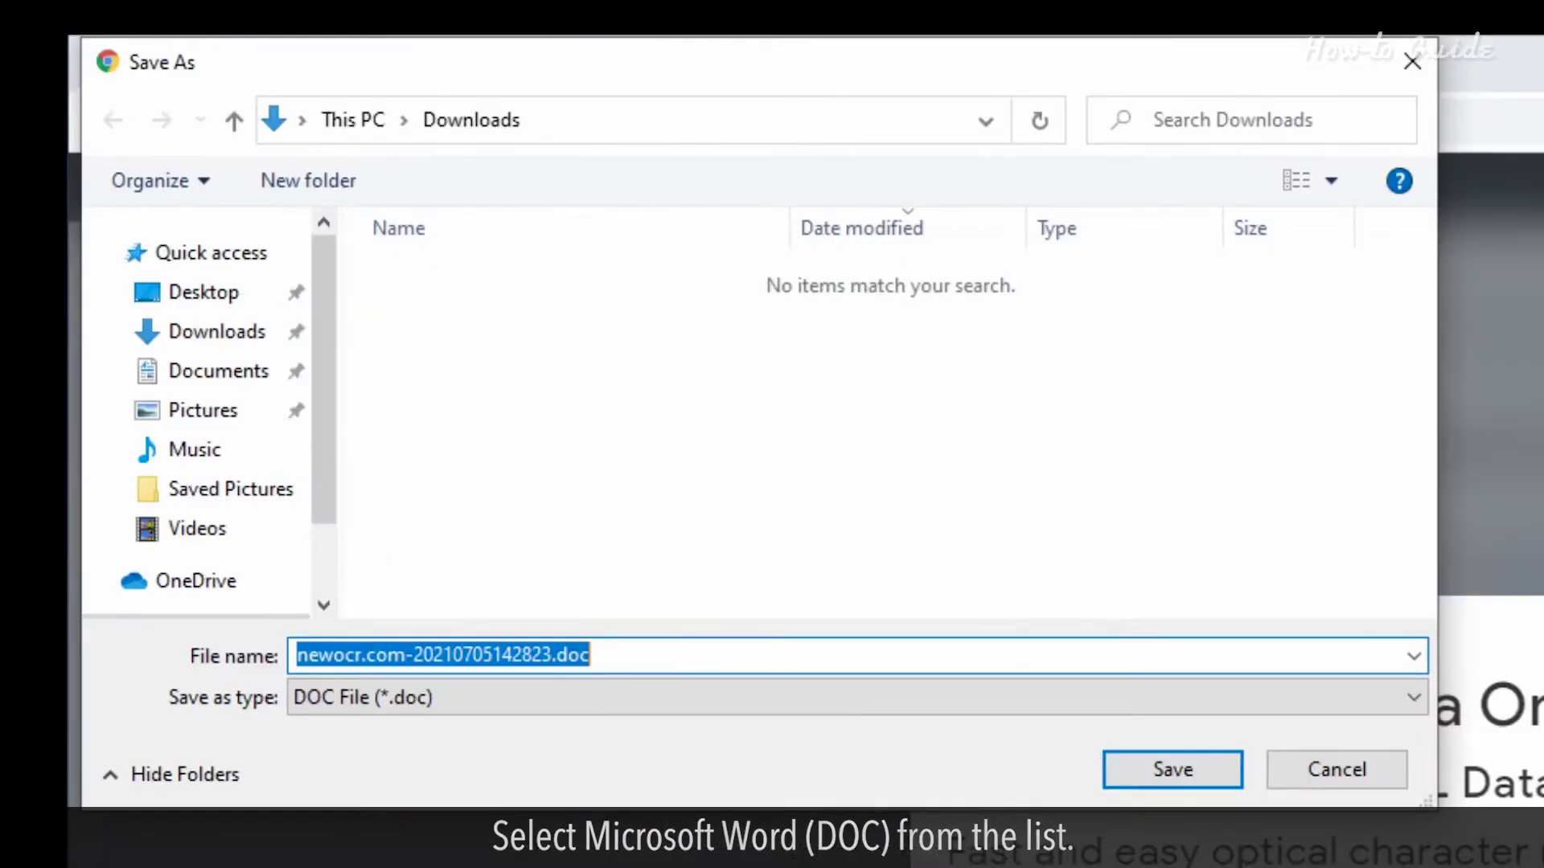
{"action": "left_click", "coordinate": [230, 296]}
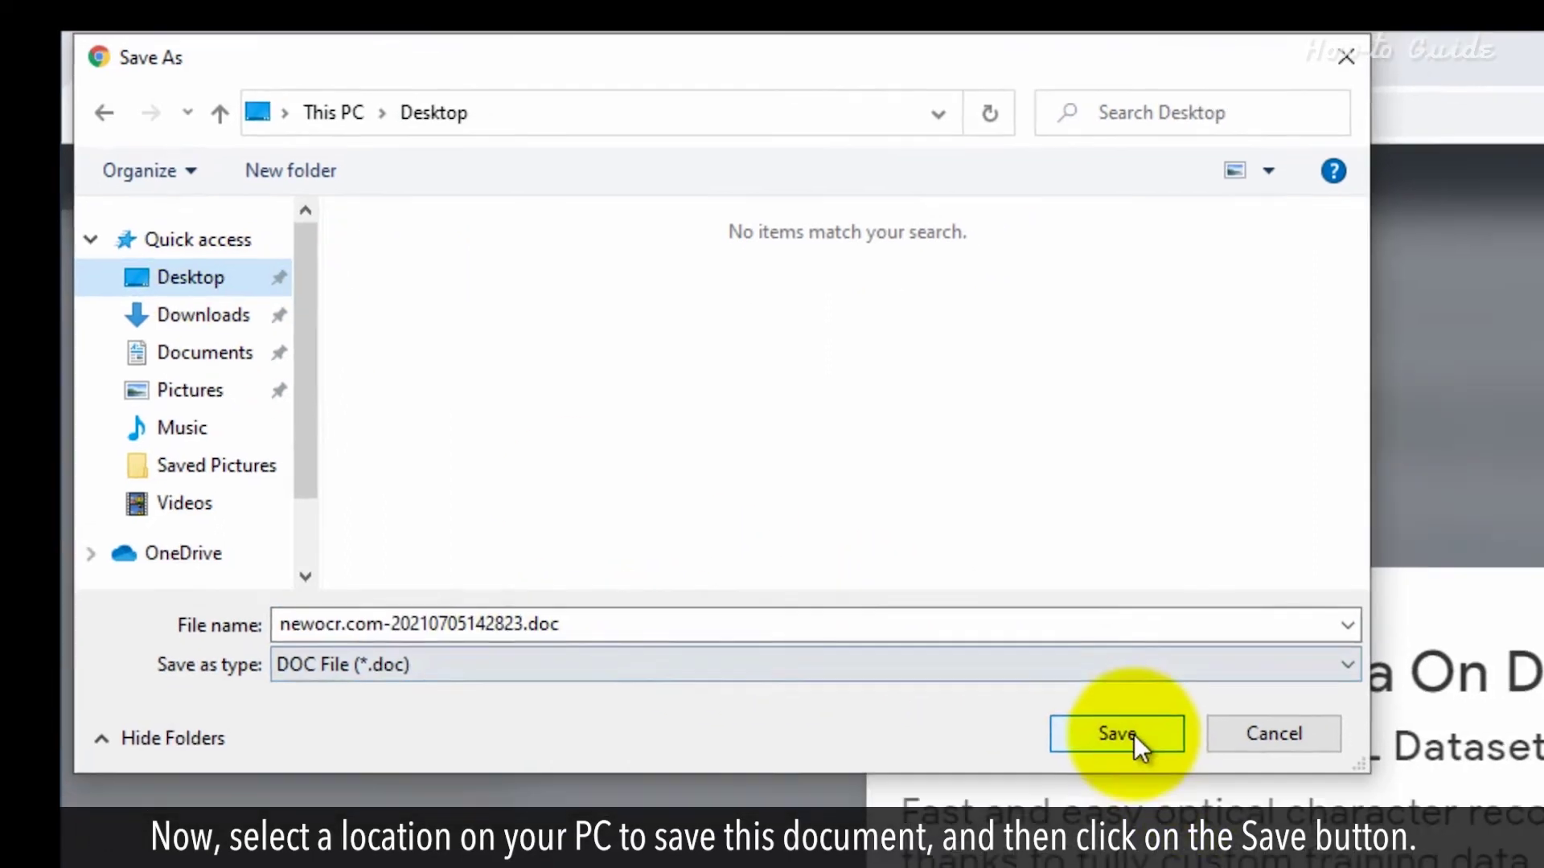
{"action": "left_click", "coordinate": [1164, 770]}
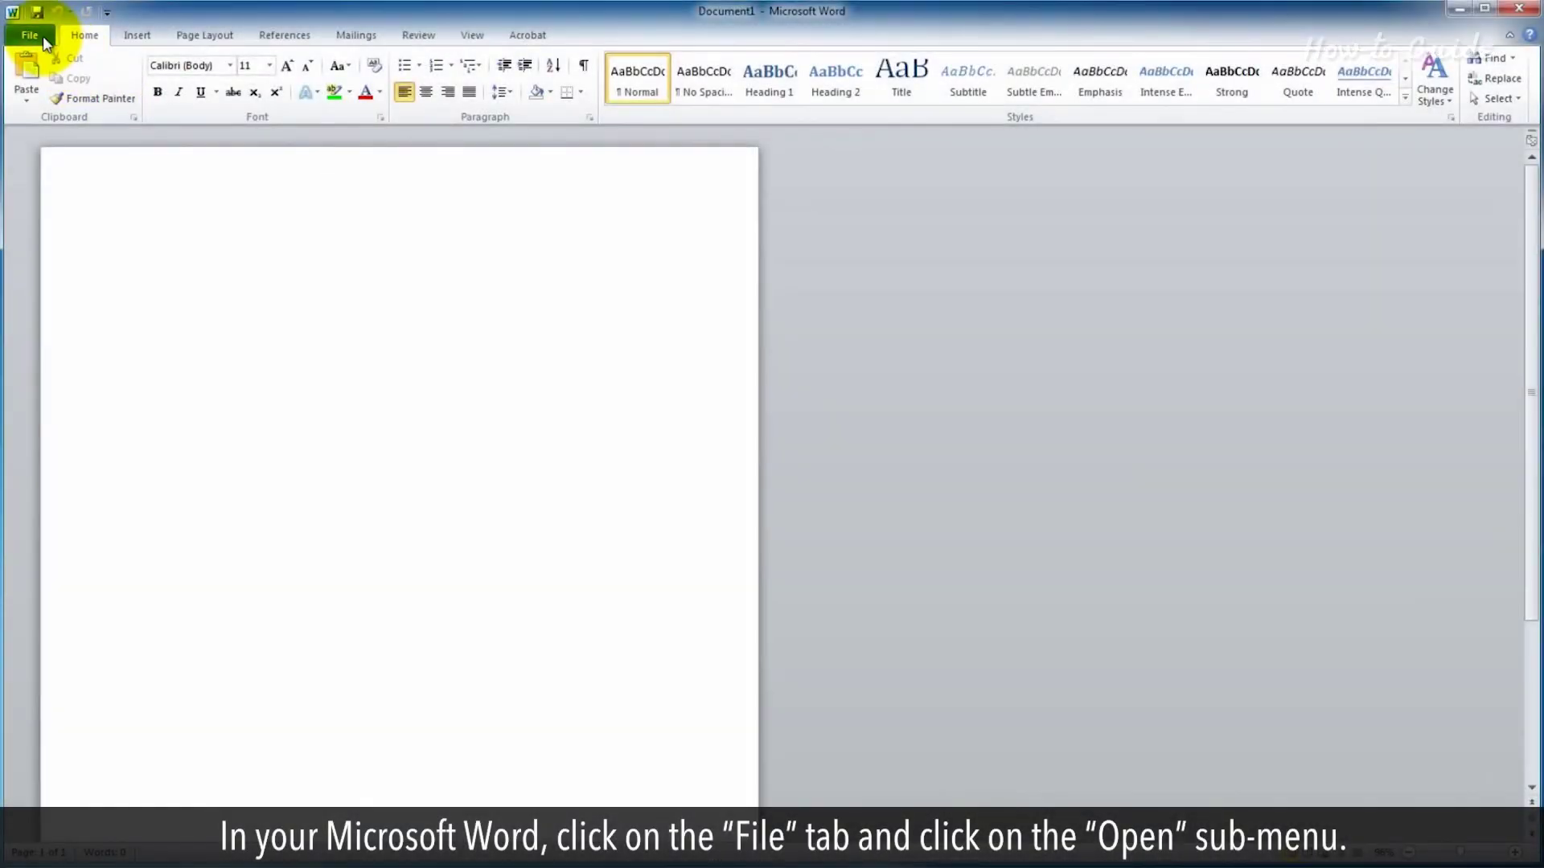
{"action": "left_click", "coordinate": [40, 34]}
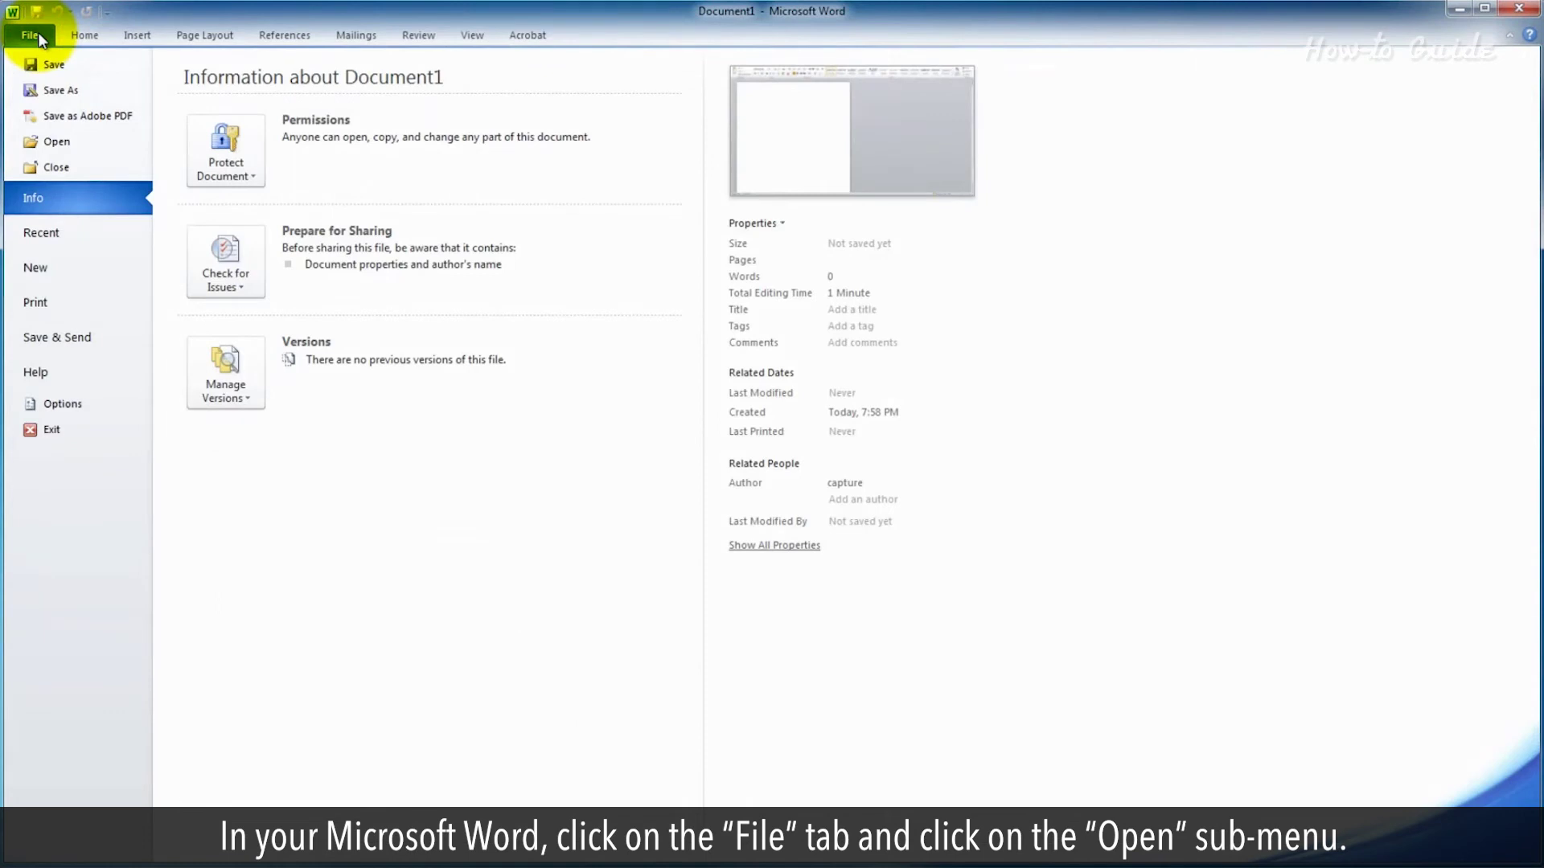
{"action": "left_click", "coordinate": [56, 143]}
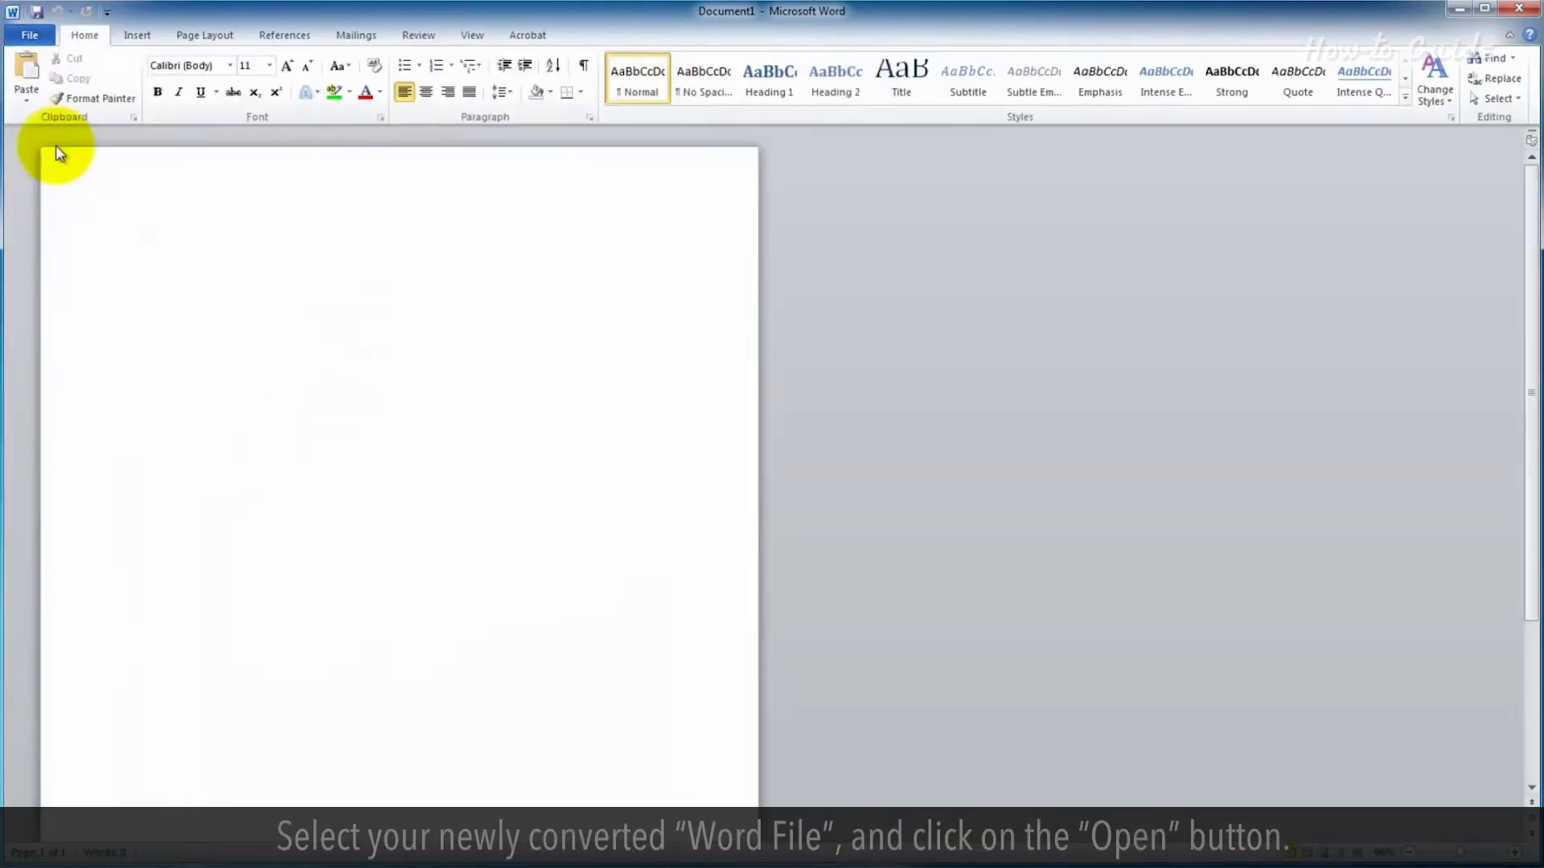
{"action": "left_click", "coordinate": [292, 224]}
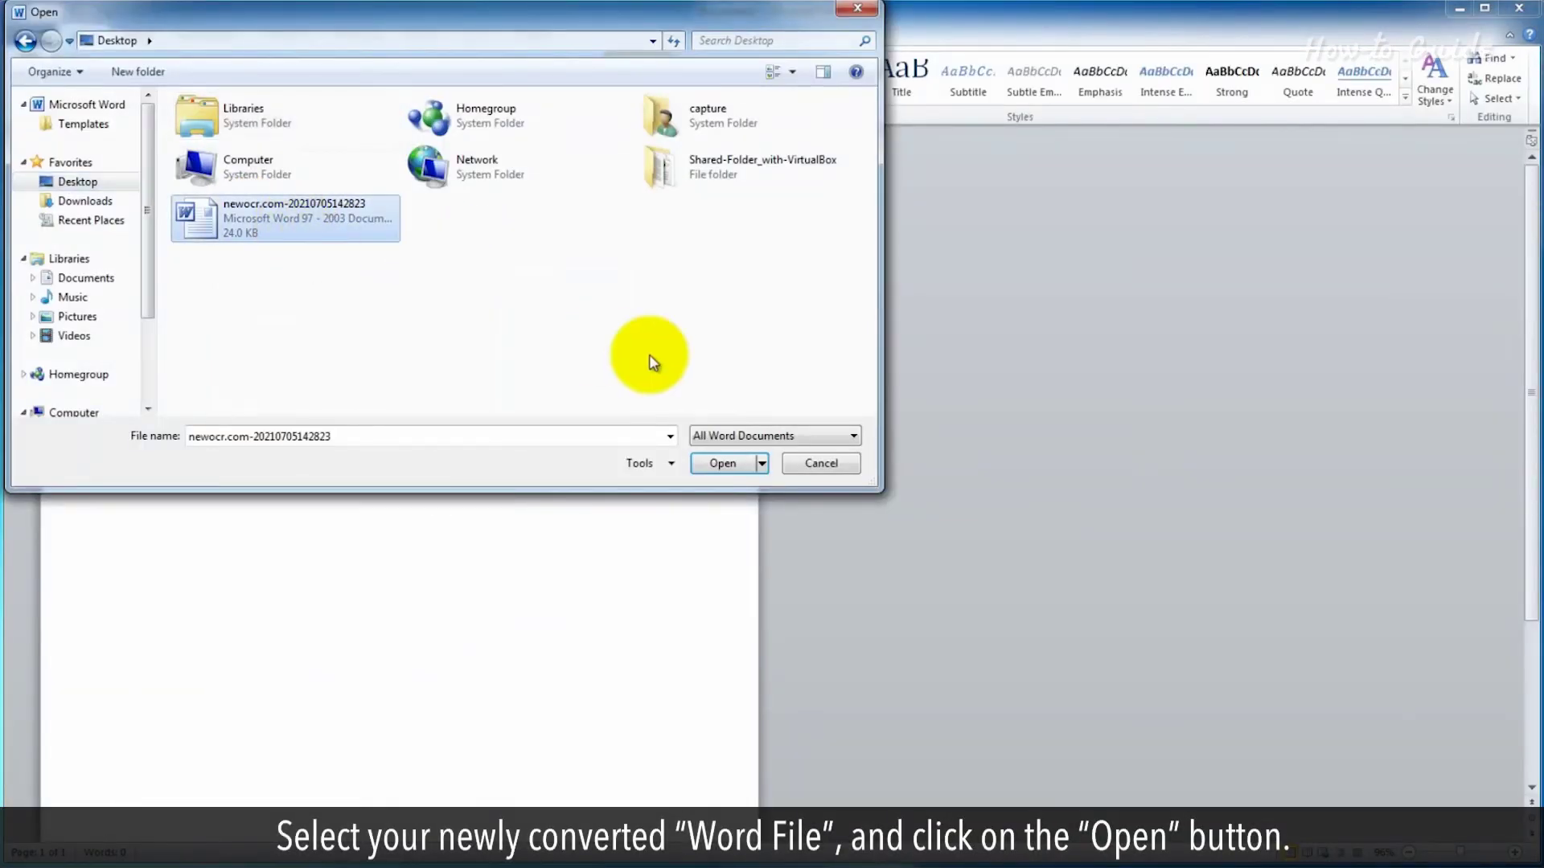
{"action": "left_click", "coordinate": [737, 472]}
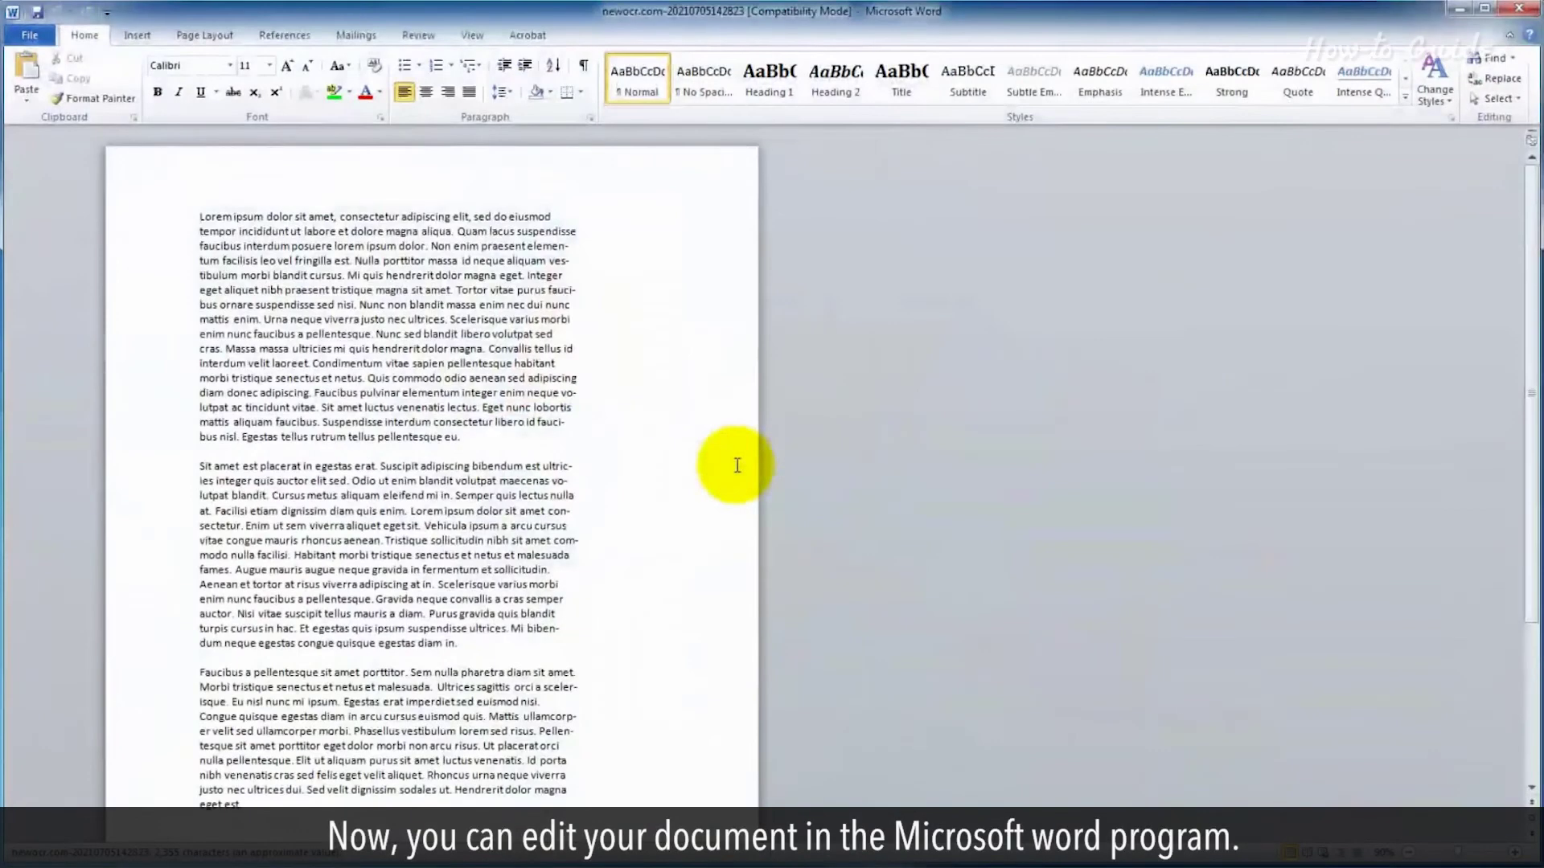
Select the first three paragraphs of the recognised text
{"action": "left_click", "coordinate": [737, 466]}
{"action": "left_click_drag", "start_coordinate": [201, 218], "coordinate": [390, 731]}
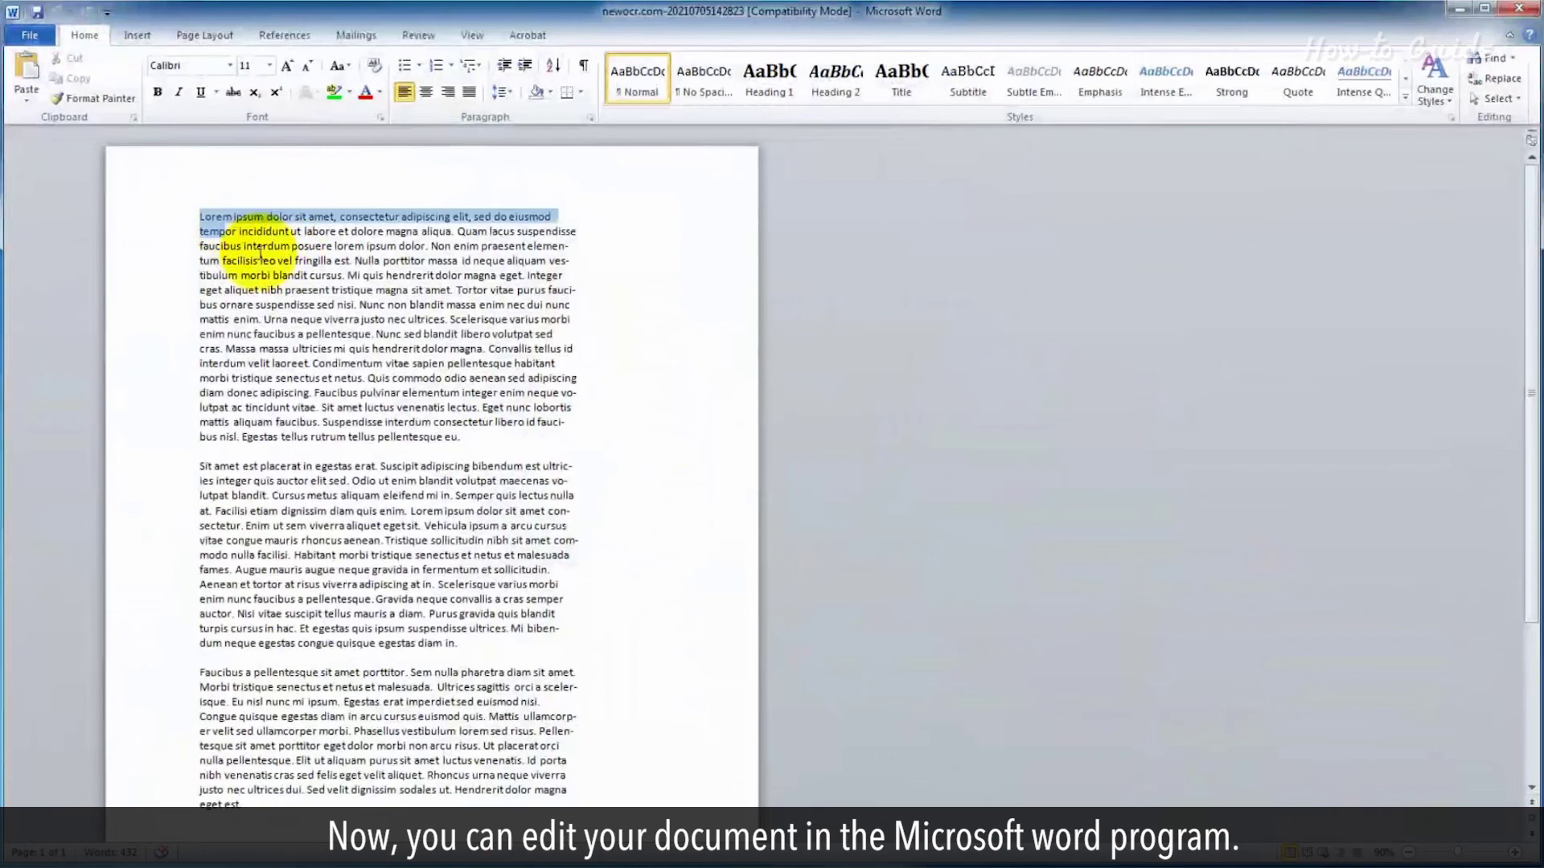